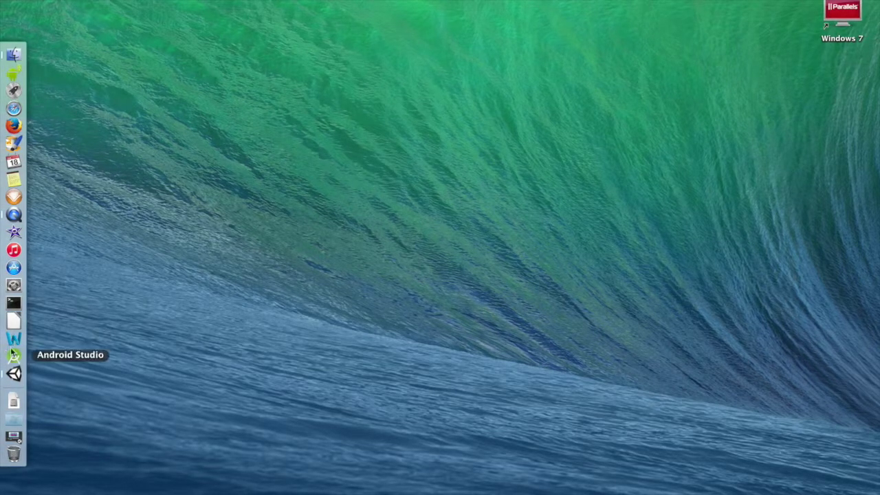
- Bring Unity forward and start a new scene, discarding the unsaved MainMenu changes
click(14, 374)
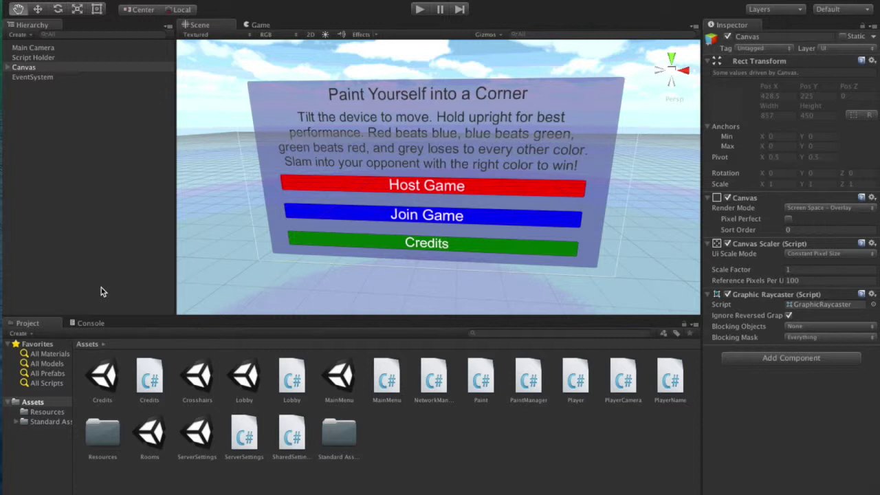
click(86, 0)
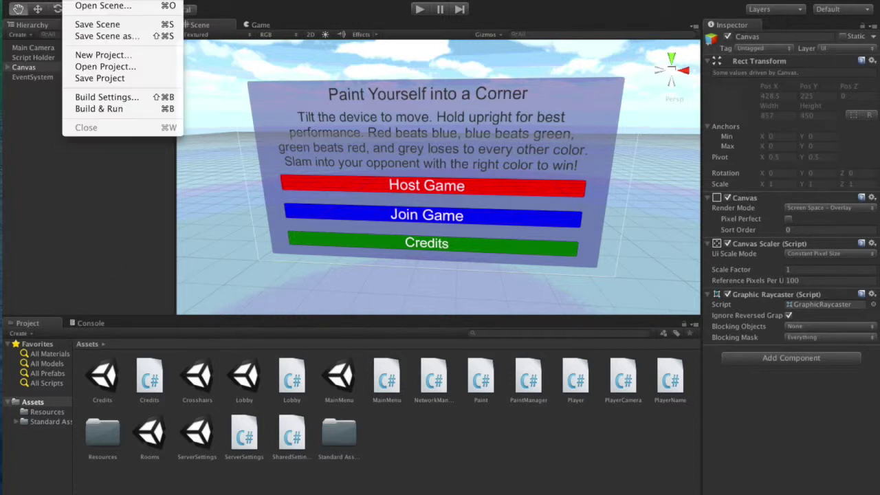
click(100, 4)
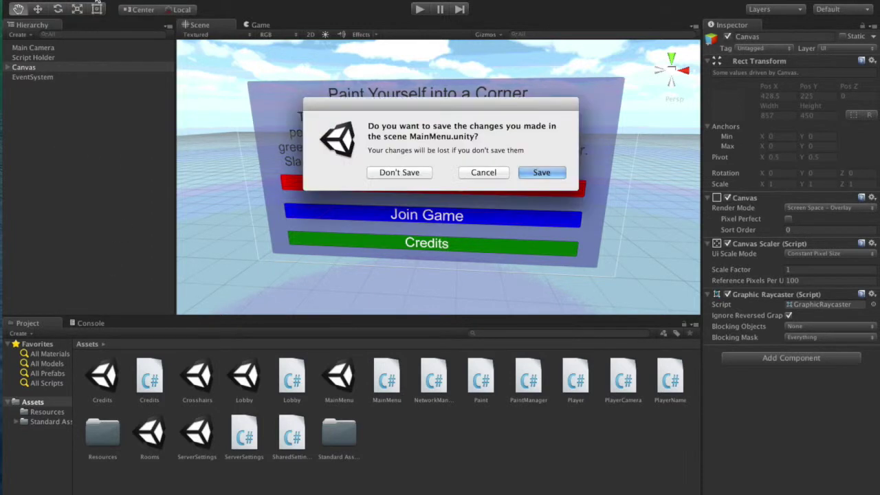
click(396, 173)
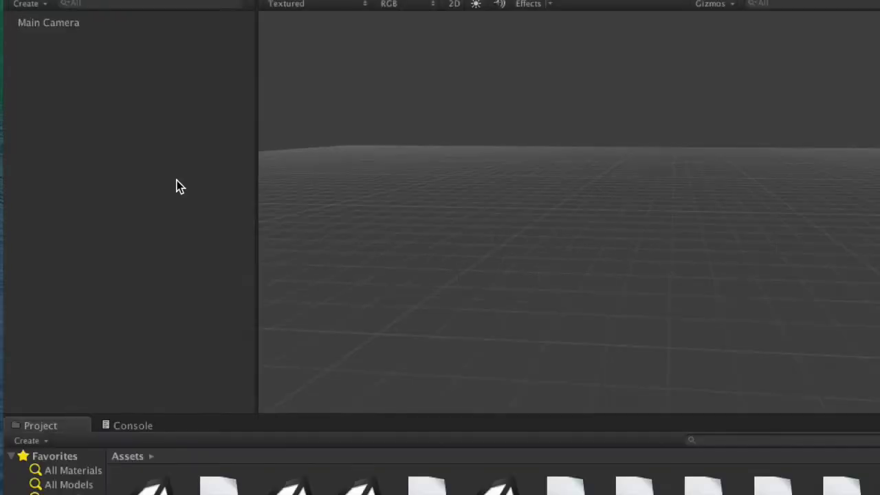
- Add a UI Canvas to the scene from the Hierarchy's context menu
right_click(86, 79)
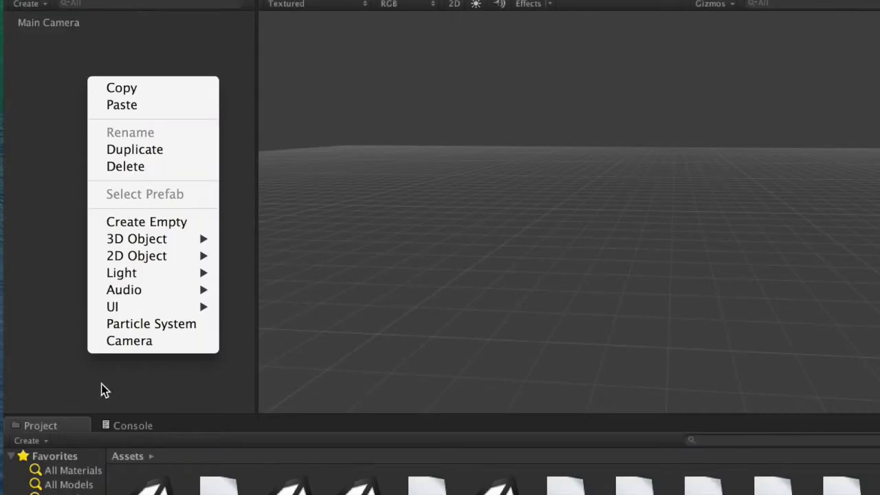
mouse_move(142, 307)
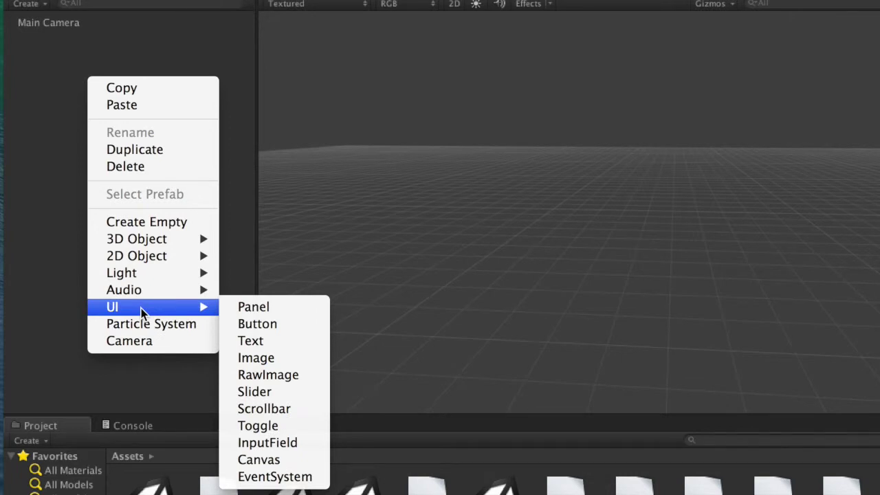
click(264, 457)
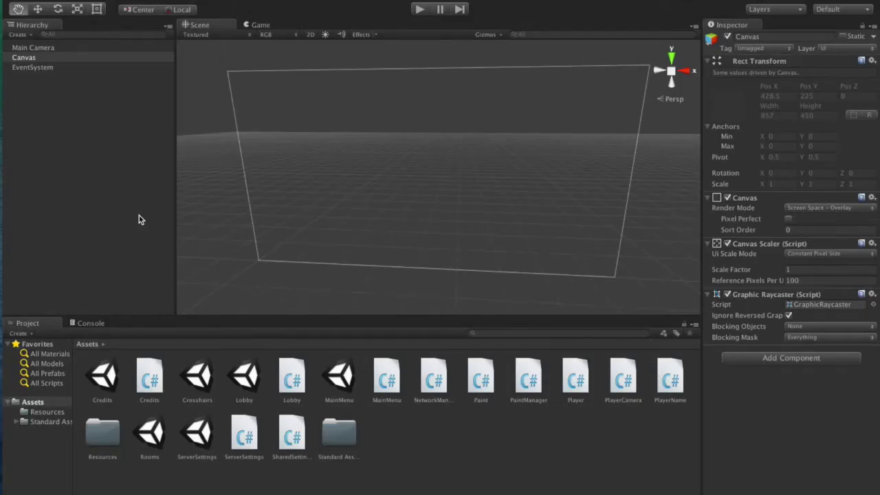
- Switch the Canvas Render Mode to Screen Space - Camera, then to World Space
click(805, 213)
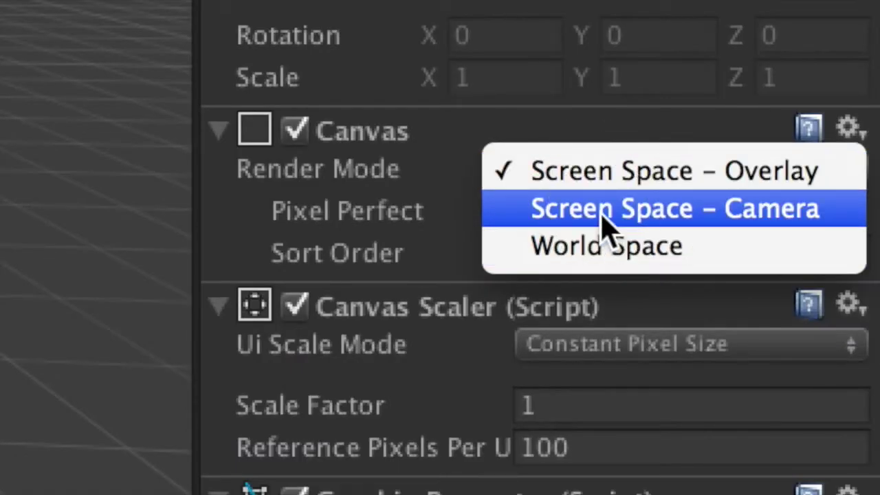
click(603, 214)
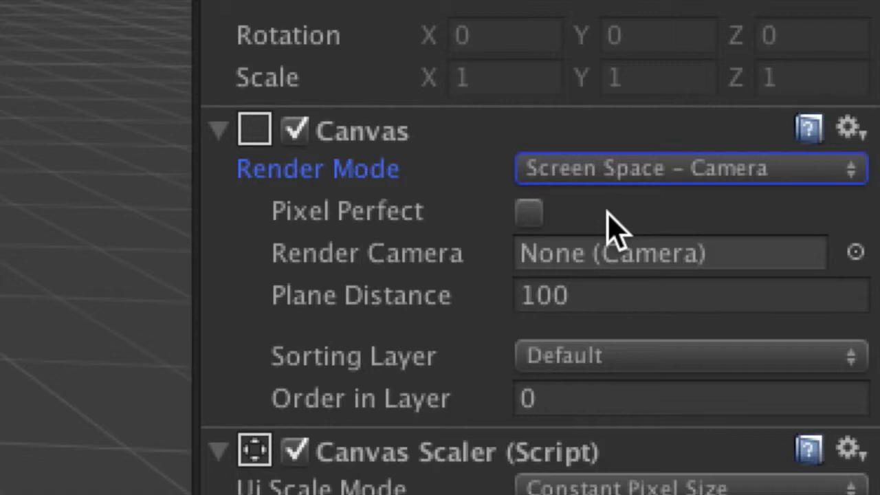
click(609, 172)
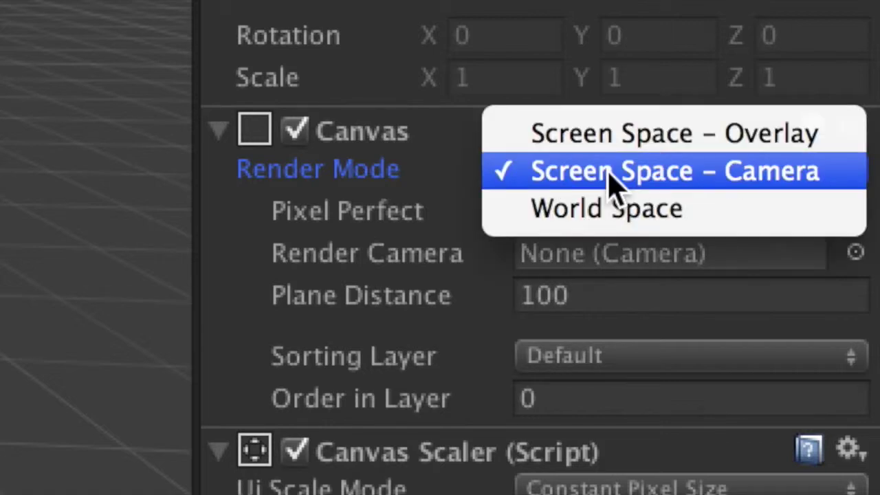
click(614, 224)
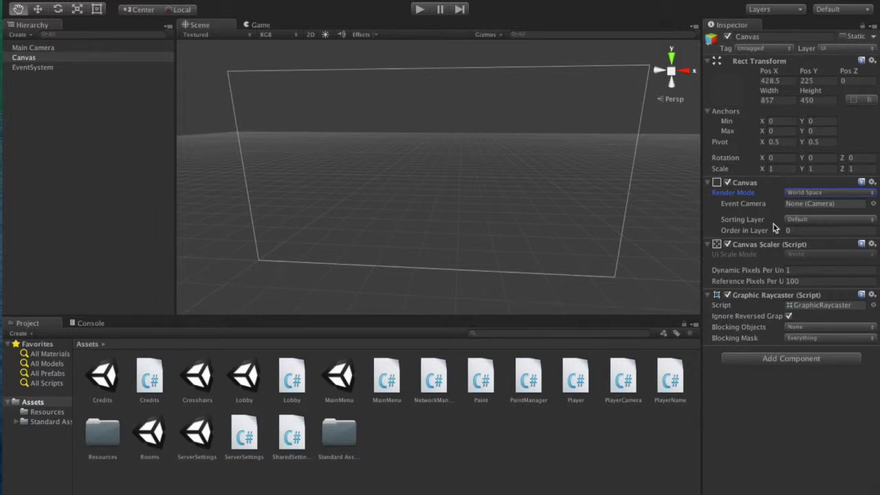
- Return the Canvas to Screen Space - Overlay and check it in the Game view
click(804, 194)
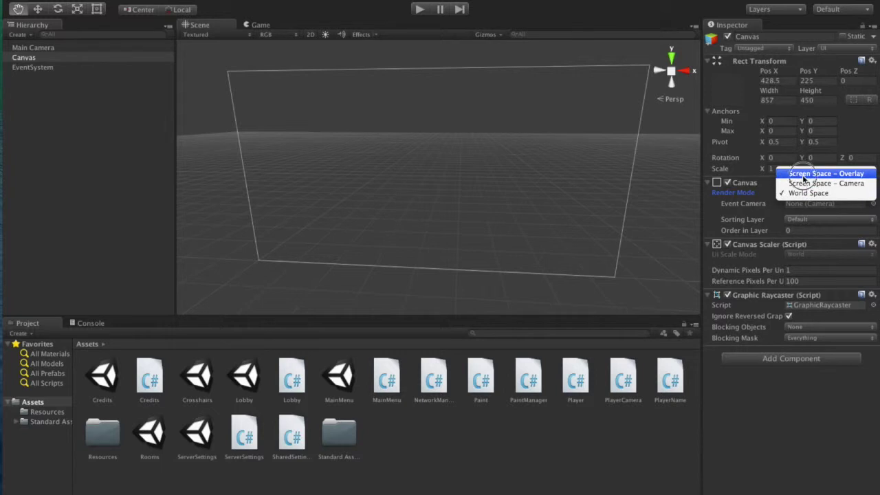
click(796, 173)
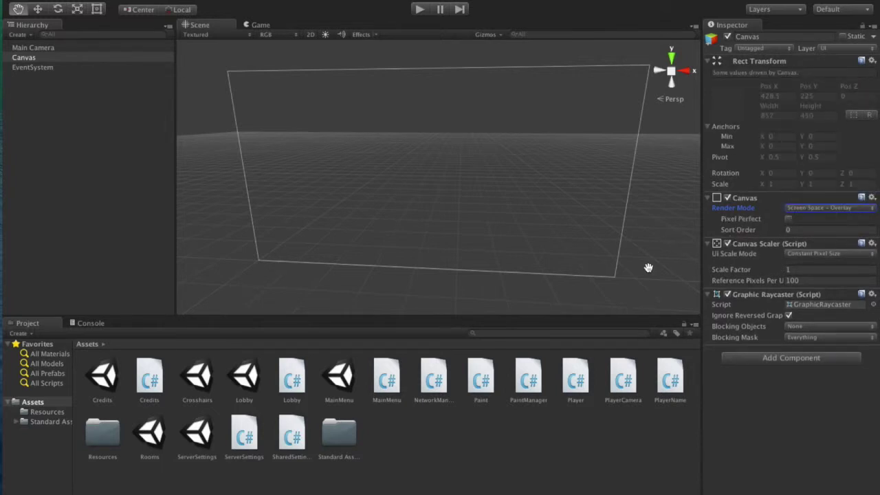
click(261, 26)
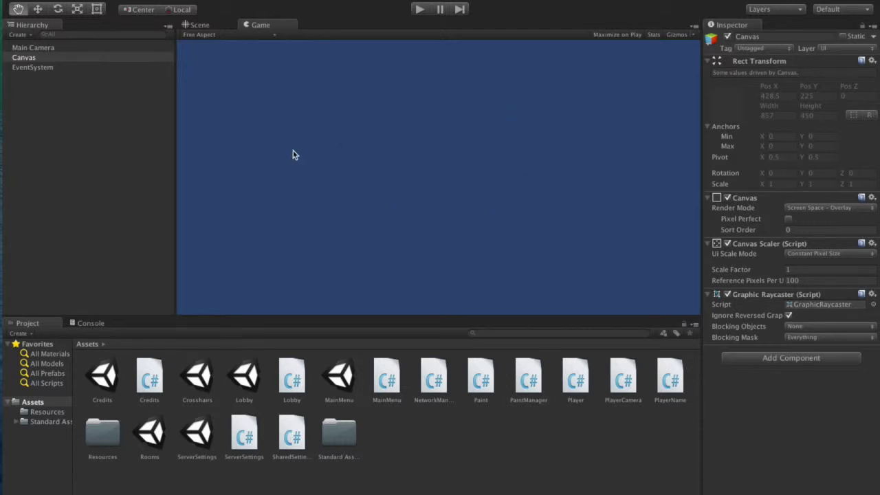
key(ctrl+1)
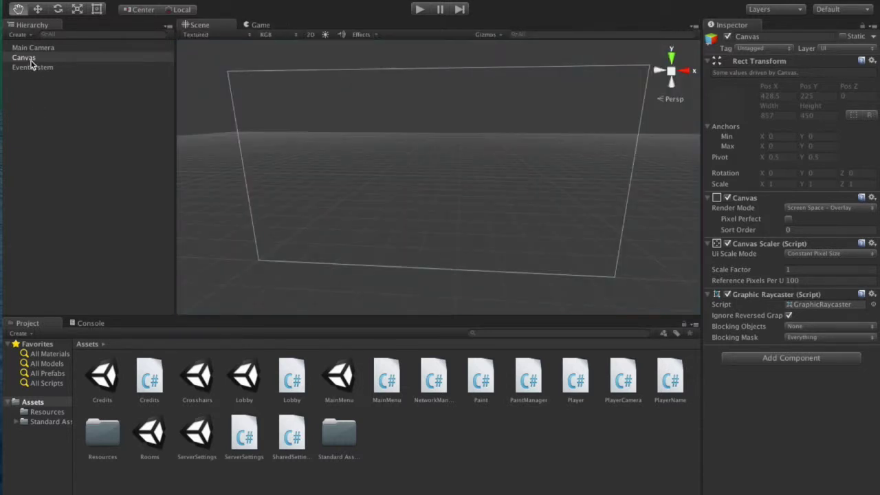
- Add a UI Panel as a child of the Canvas, stretched to fill it
right_click(30, 62)
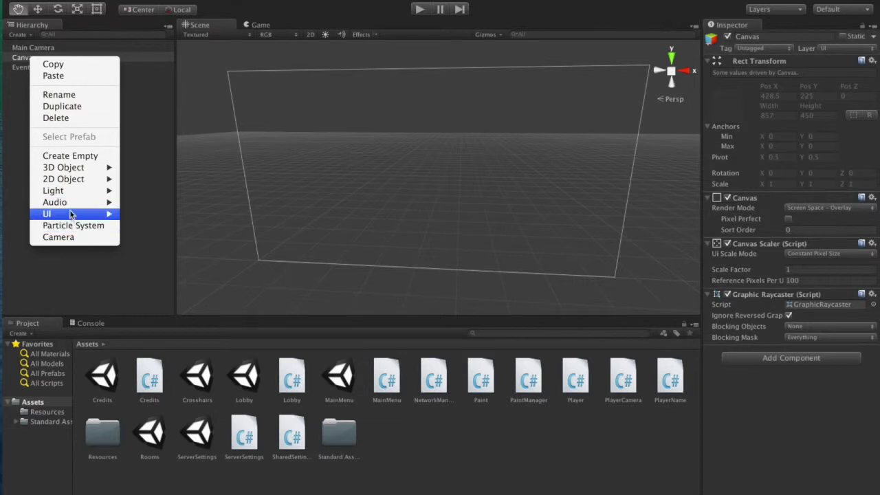
mouse_move(71, 215)
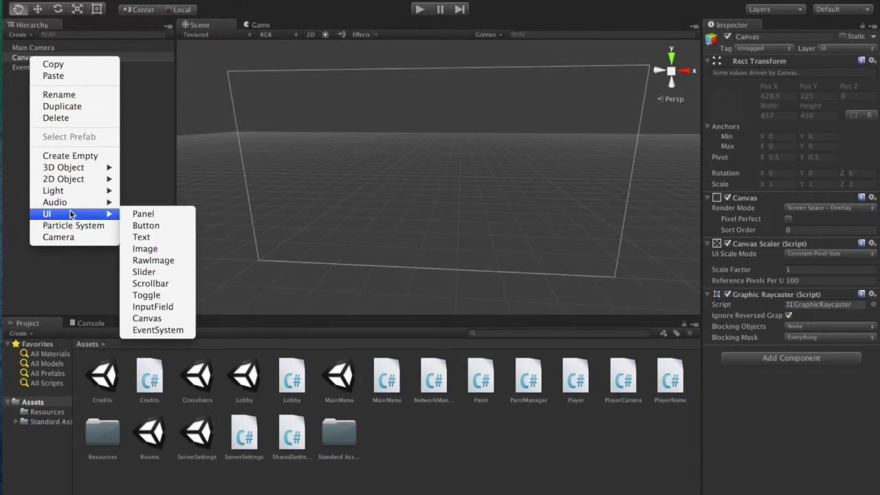
click(140, 214)
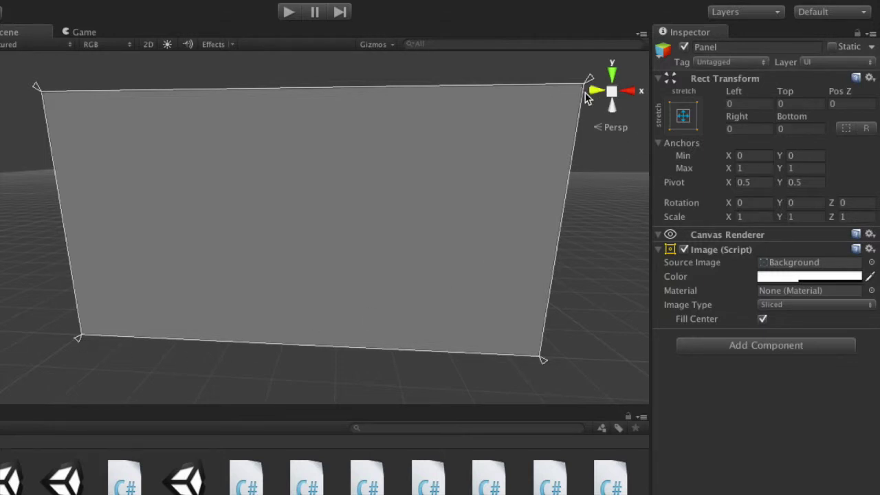
click(751, 157)
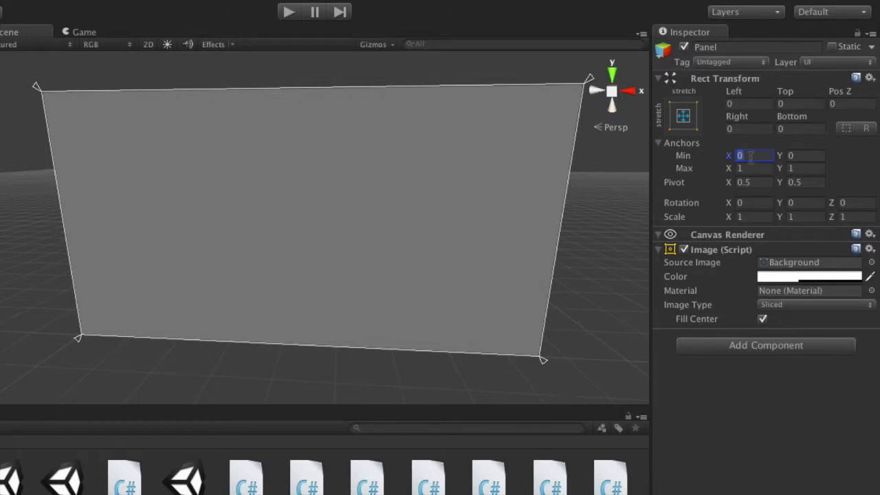
text(0.5)
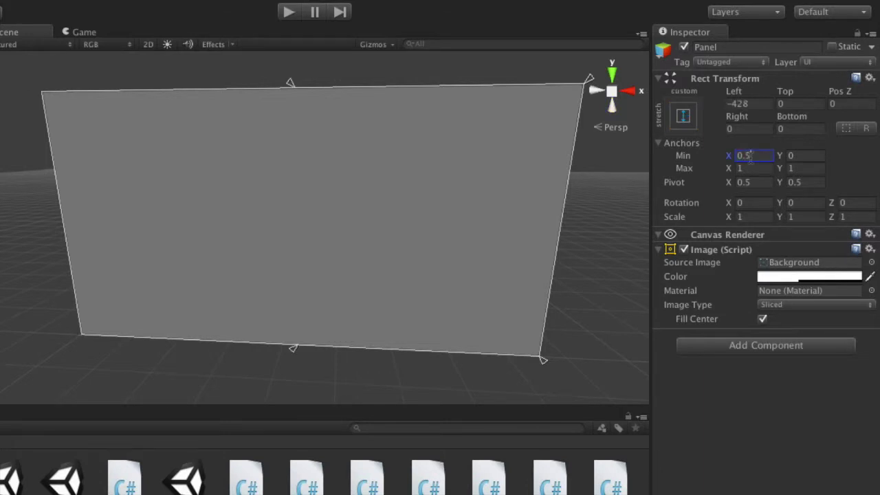
key(Return)
click(796, 155)
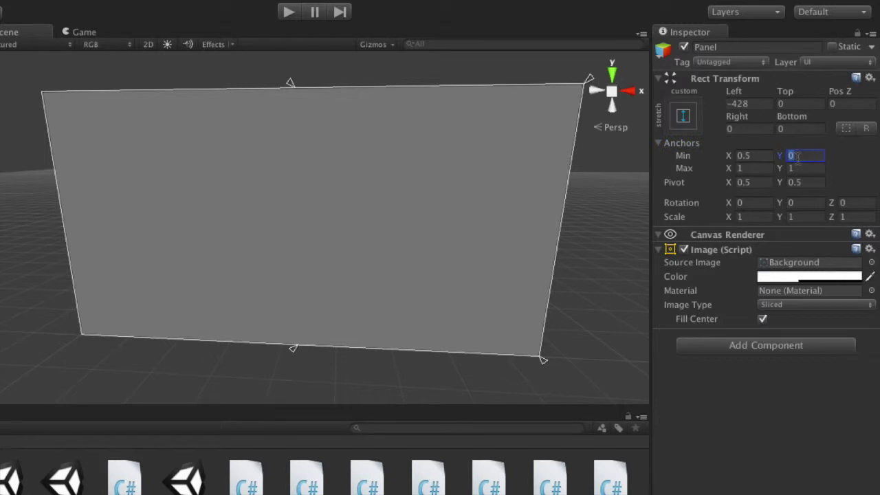
text(0.5)
click(748, 168)
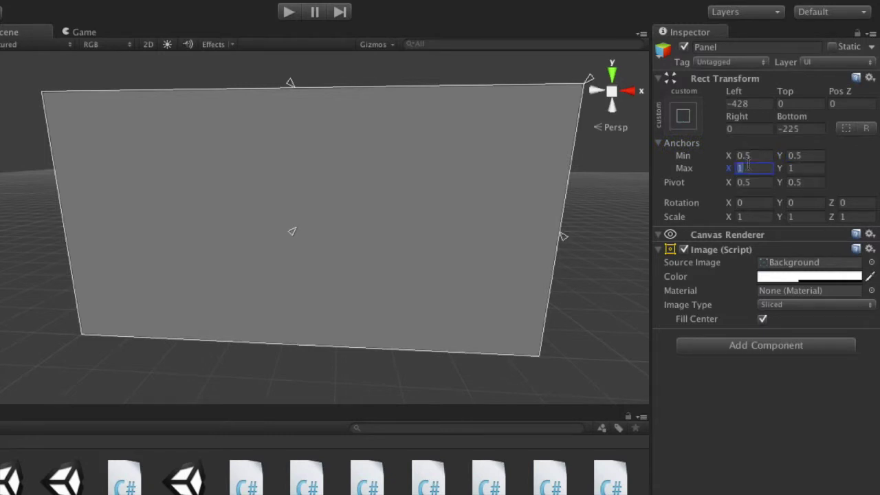
text(0.5)
click(799, 167)
text(0.5)
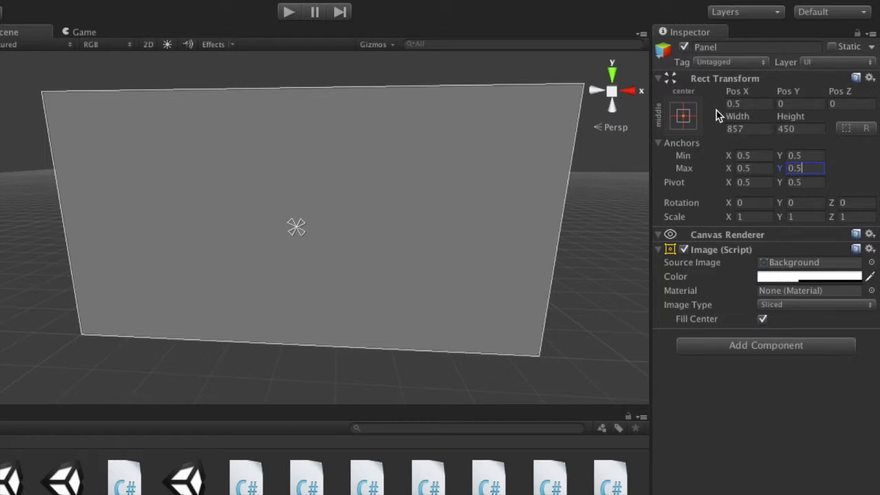
key(BackSpace)
key(BackSpace)
text(1)
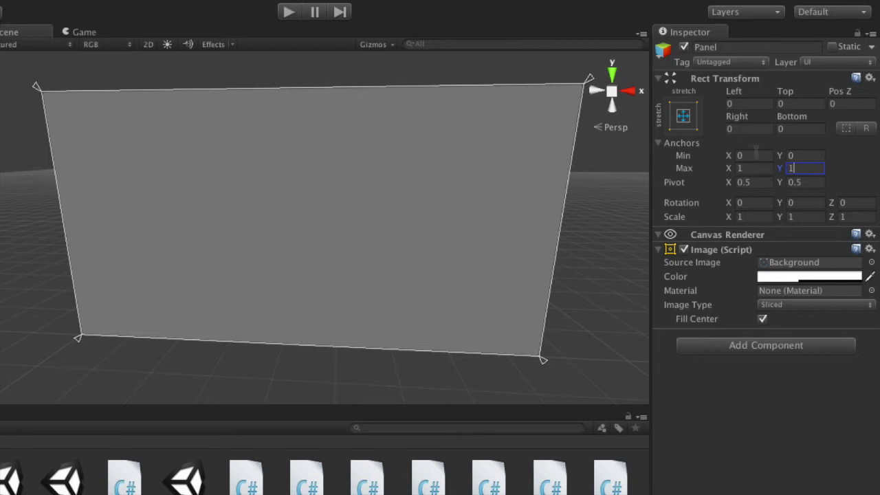
- Reset the Panel's top offset from 10 back to 0
click(796, 104)
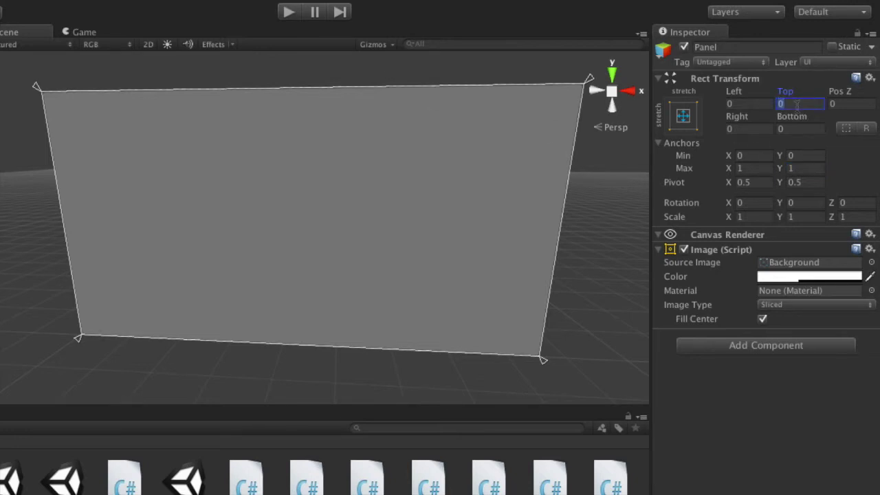
text(10)
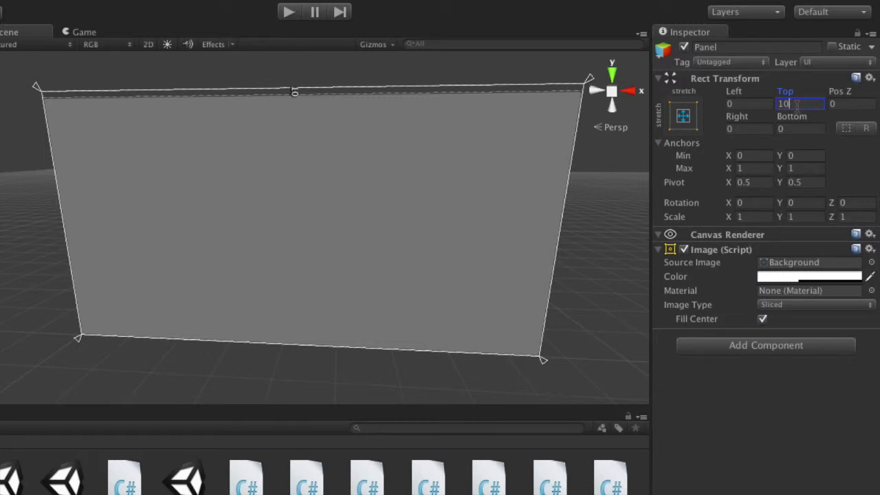
key(BackSpace)
key(BackSpace)
text(0)
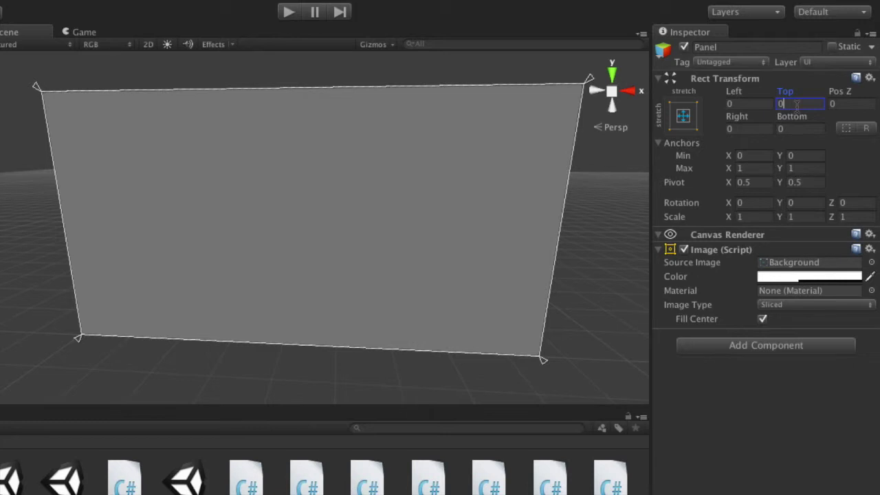
text(10)
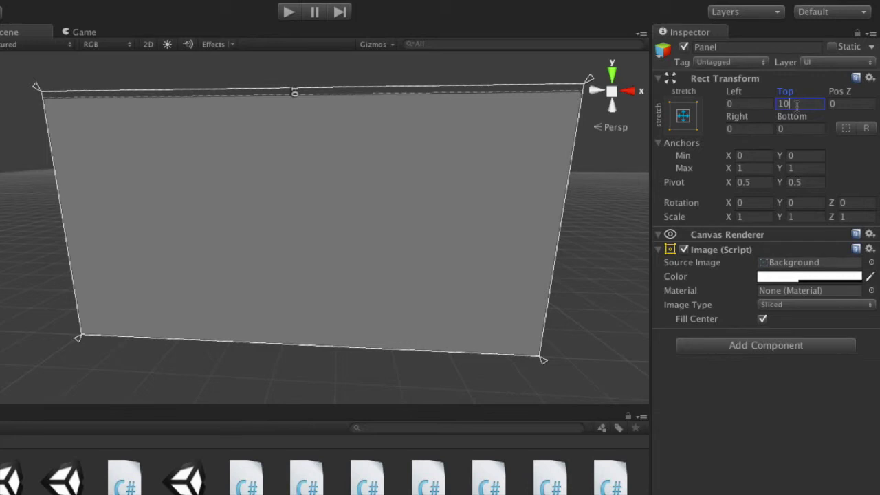
key(BackSpace)
key(BackSpace)
text(0)
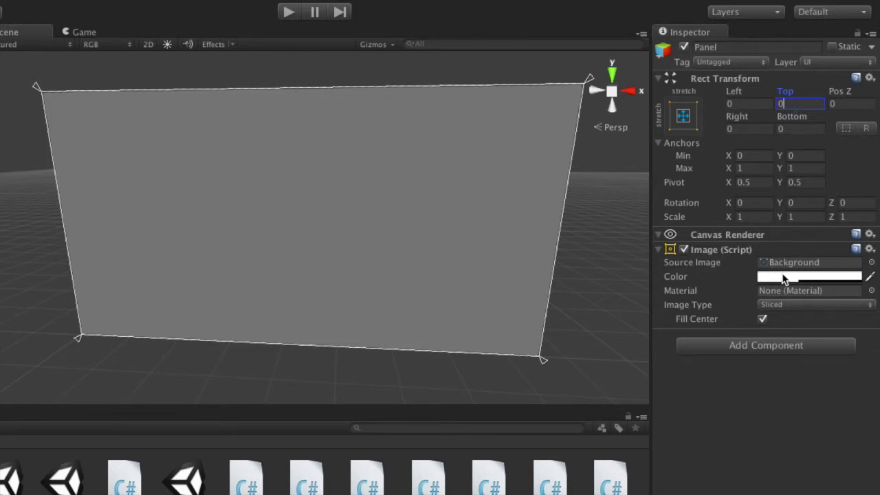
- Set the Panel's pivot Y to 0.5 for a centred 0.5, 0.5 pivot
click(803, 181)
text(1)
text(0.5)
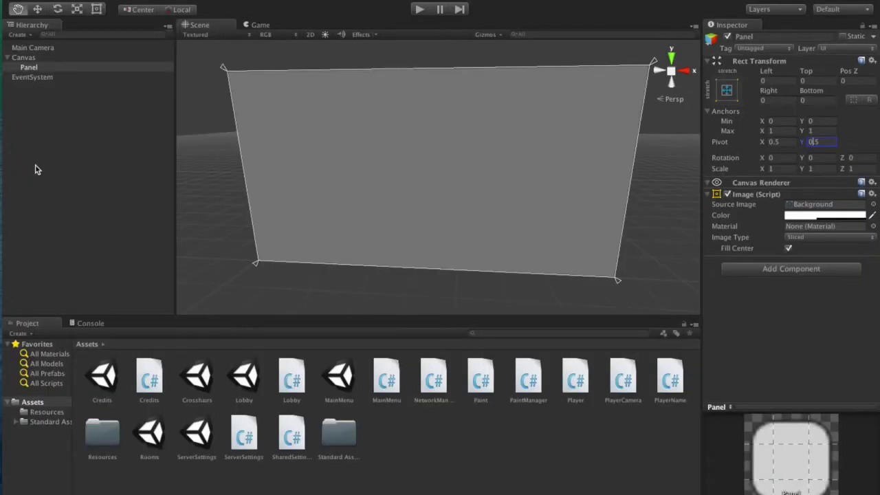
right_click(31, 100)
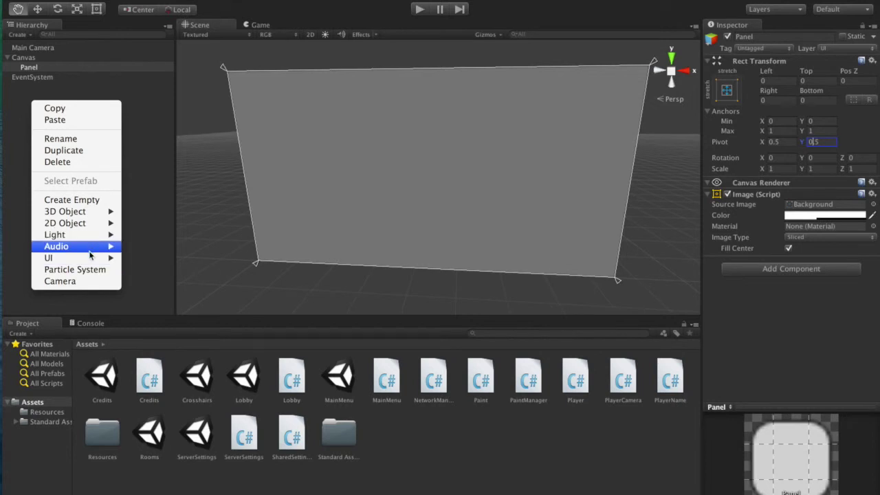
- Add a 160 × 30 UI Button centred inside the Panel
mouse_move(58, 259)
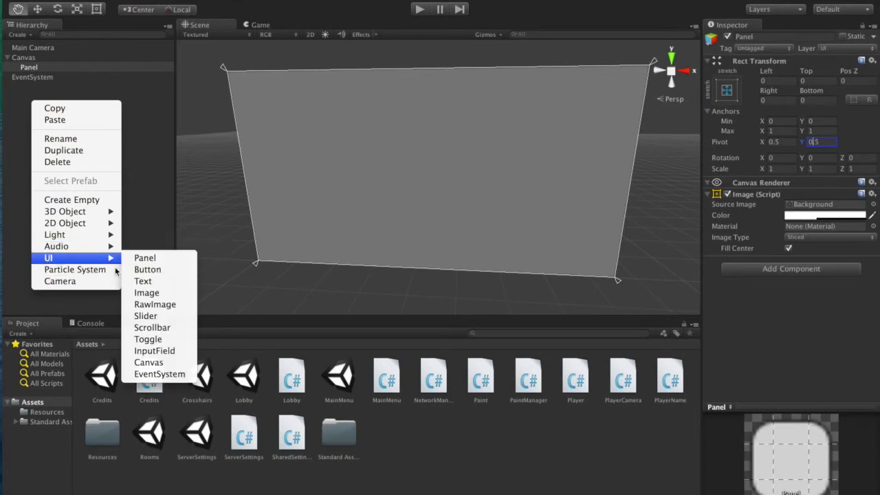
click(156, 269)
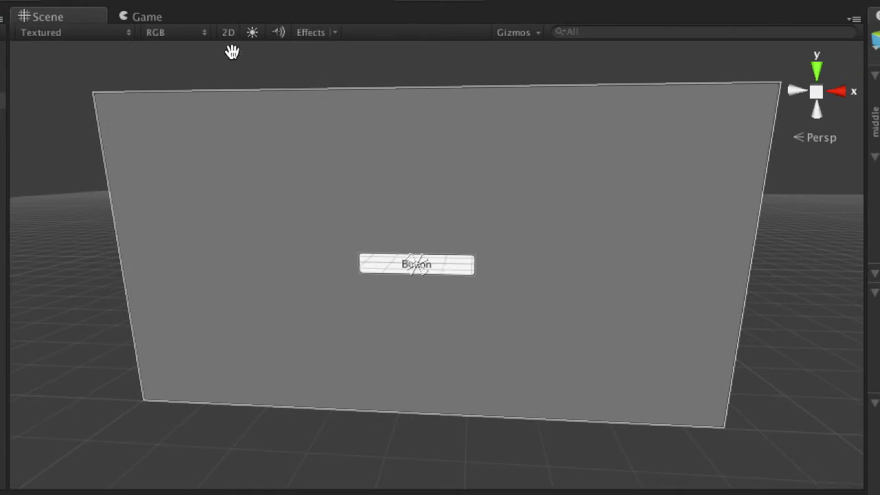
- Preview the Game view at HVGA Portrait, HVGA Landscape and WXGA Landscape
click(141, 19)
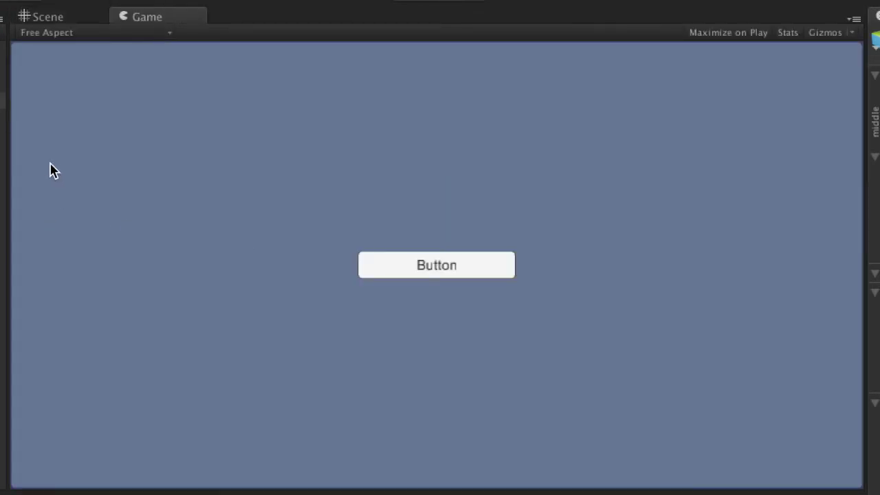
click(168, 34)
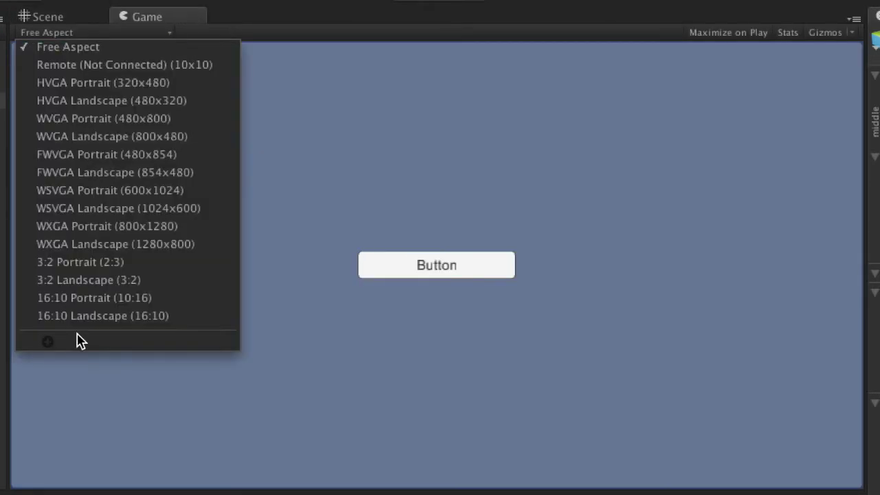
click(98, 84)
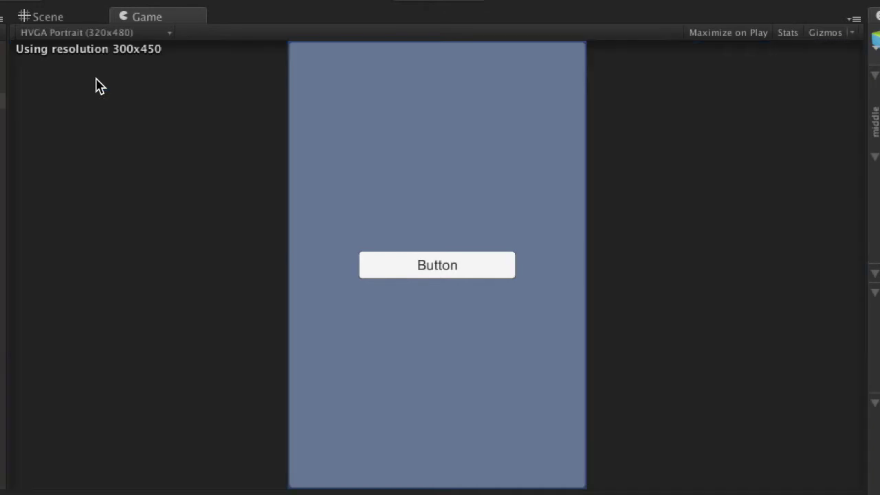
click(112, 33)
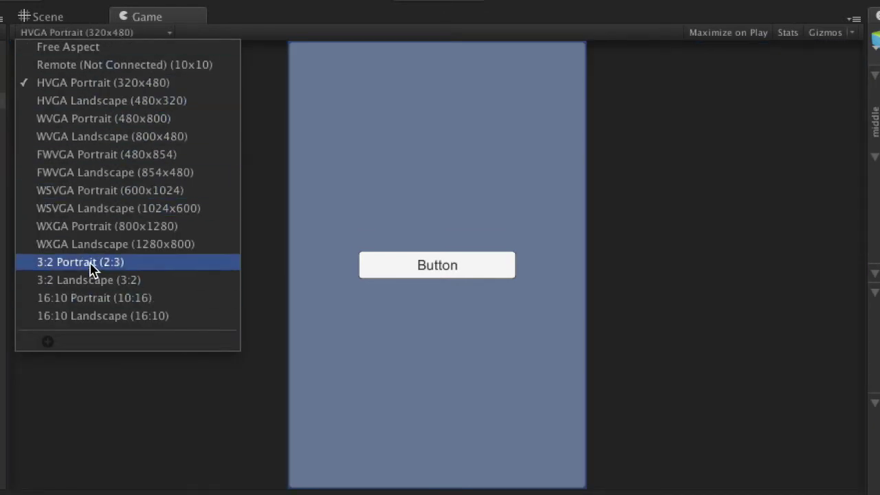
click(87, 103)
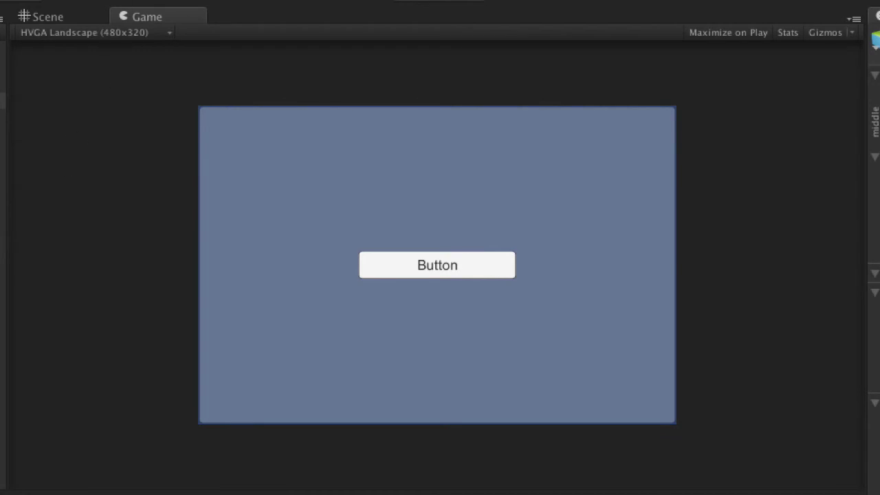
click(165, 32)
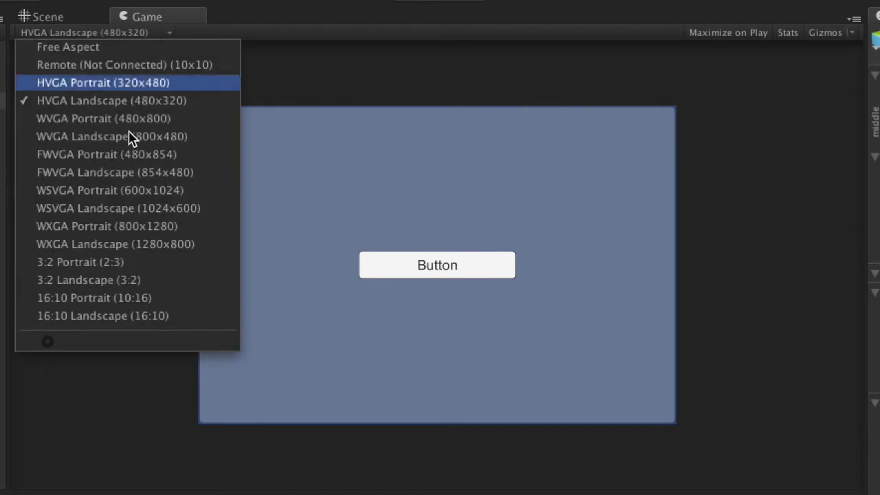
click(101, 246)
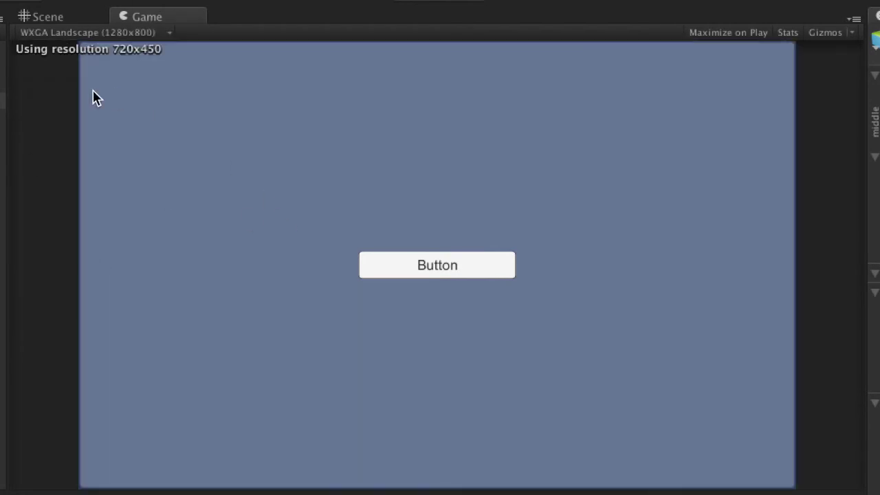
- Set the Button's width to 400 in the Scene view
click(44, 15)
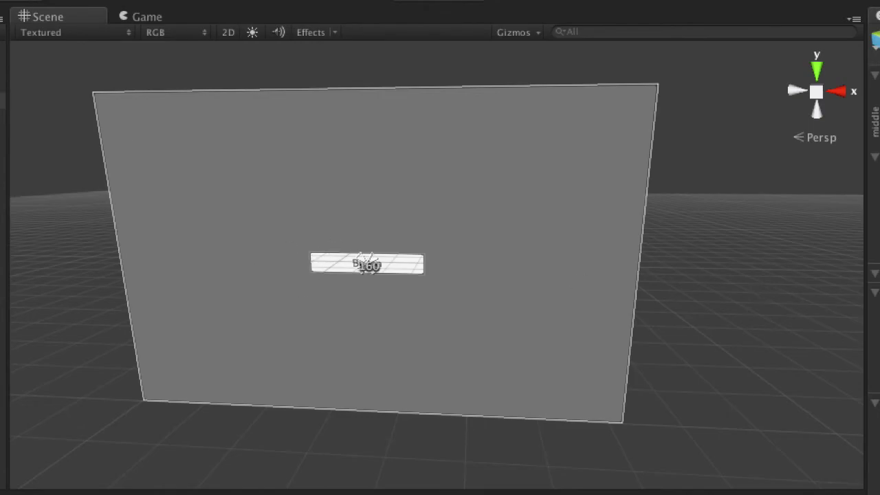
text(400)
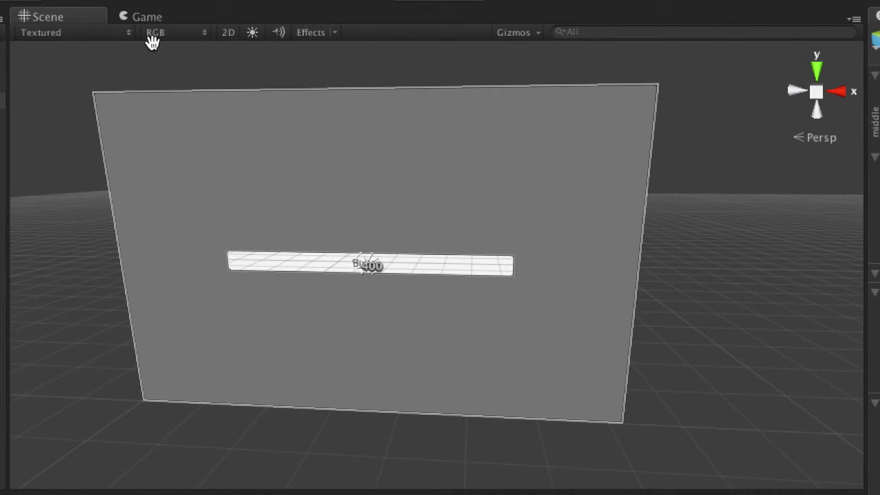
click(145, 15)
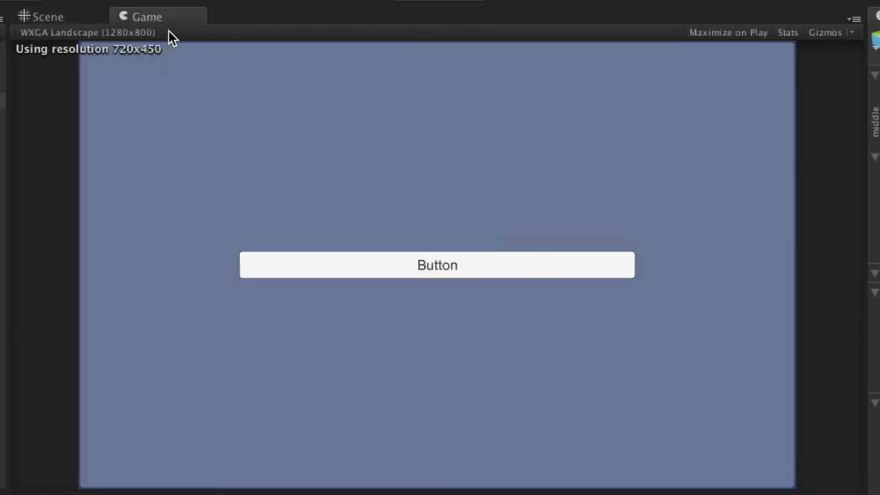
- Preview the 400-wide Button at WXGA Portrait, then reset to Free Aspect and return to Scene
click(128, 33)
click(95, 222)
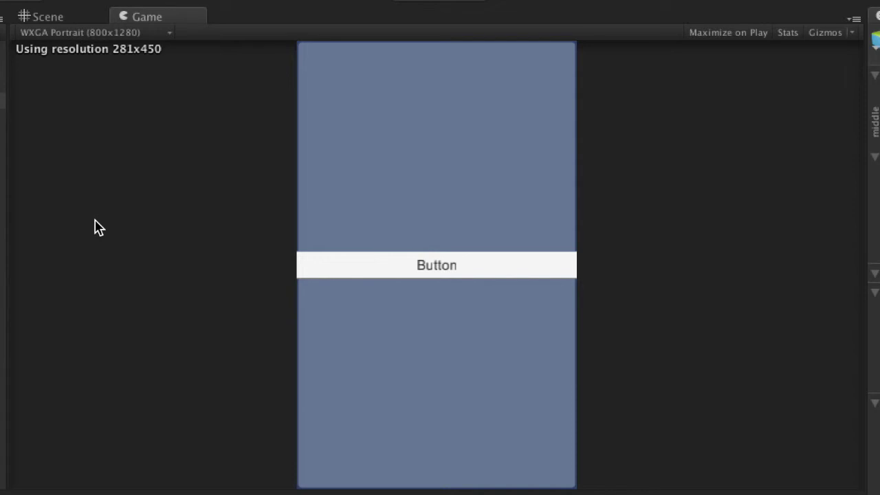
click(55, 33)
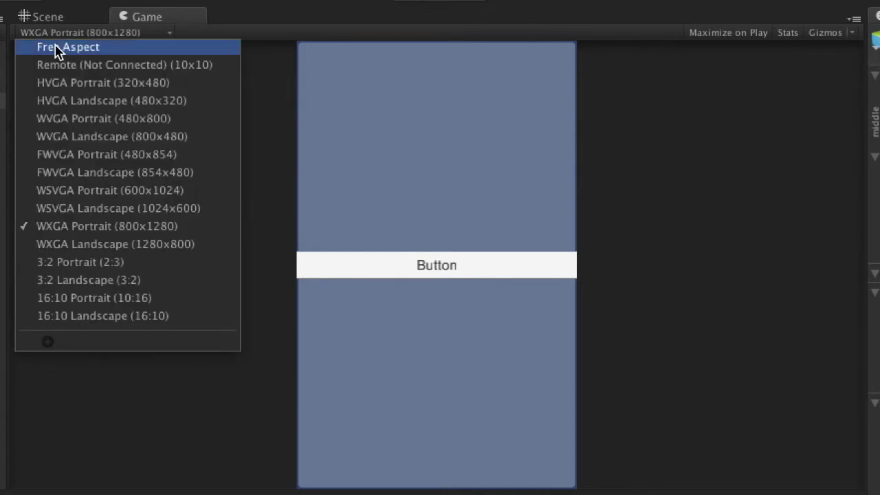
click(55, 49)
click(69, 15)
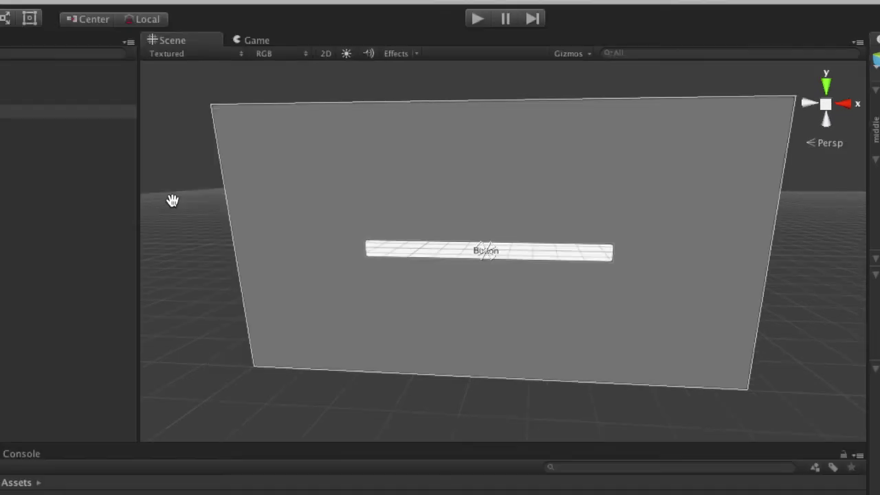
- Drag the Button's anchors to its corners with the Rect tool (X 0.2666 to 0.7333)
click(29, 20)
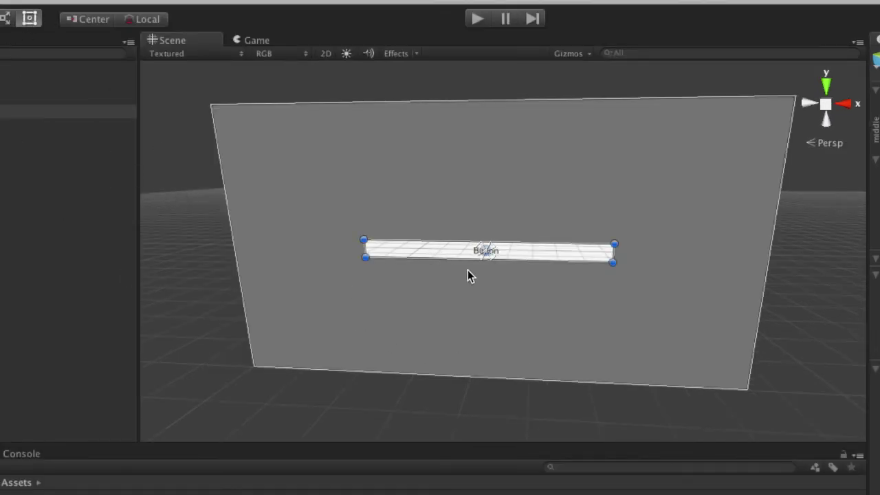
click(481, 251)
drag(480, 252, 350, 238)
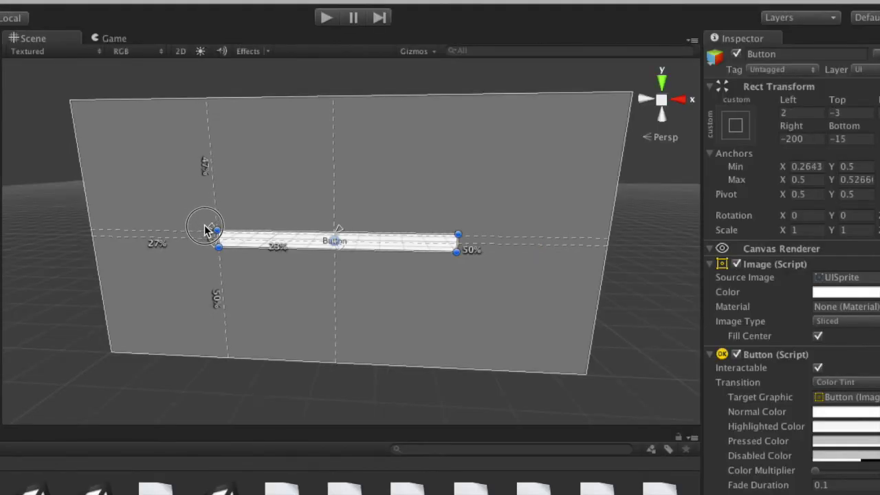
drag(206, 229, 204, 221)
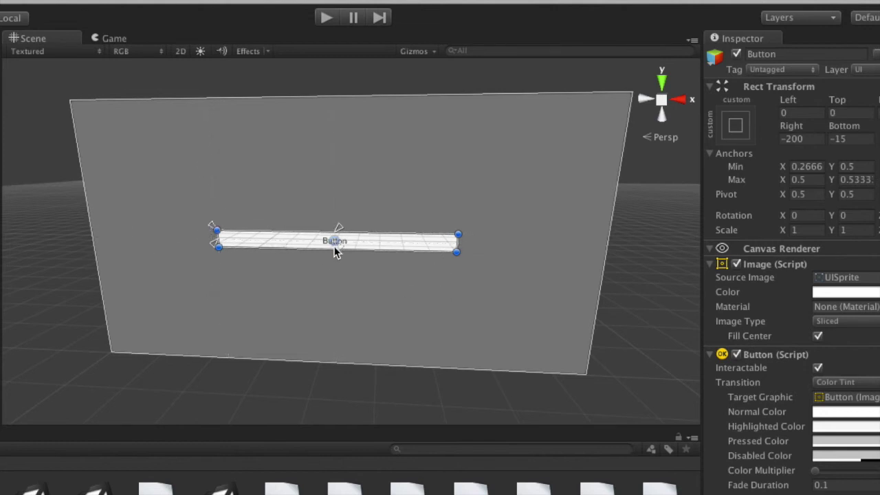
drag(337, 243, 469, 261)
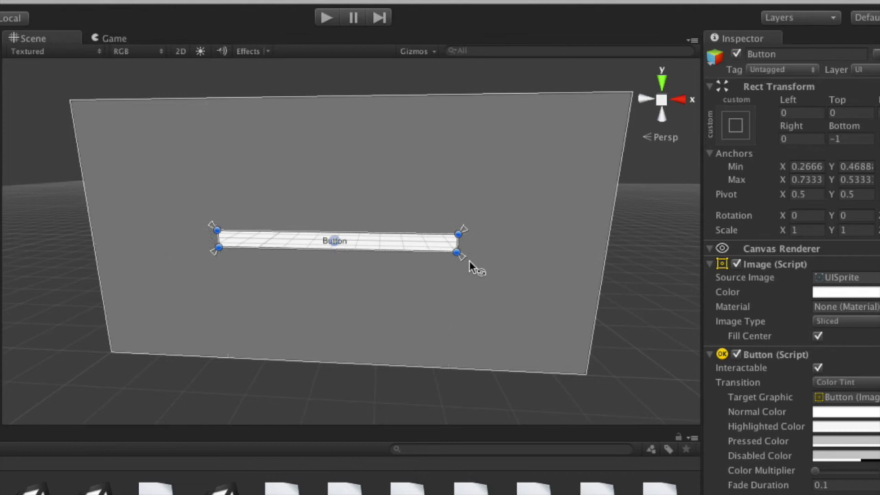
scroll(559, 279, up, 5)
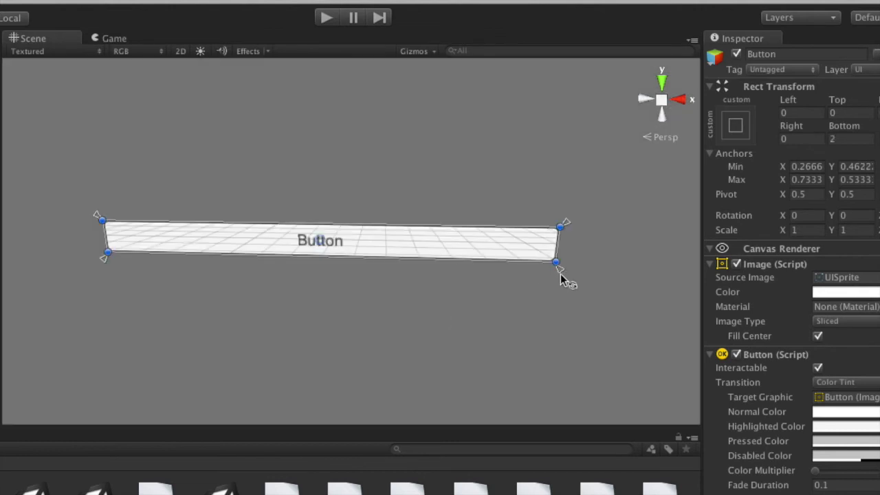
- Reselect the Button with all offsets at 0 and frame it in the Scene view
scroll(561, 278, up, 2)
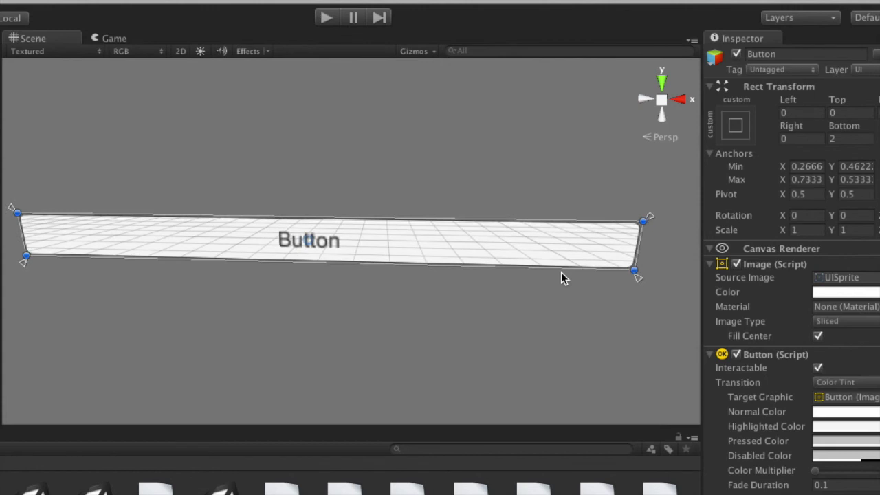
click(641, 290)
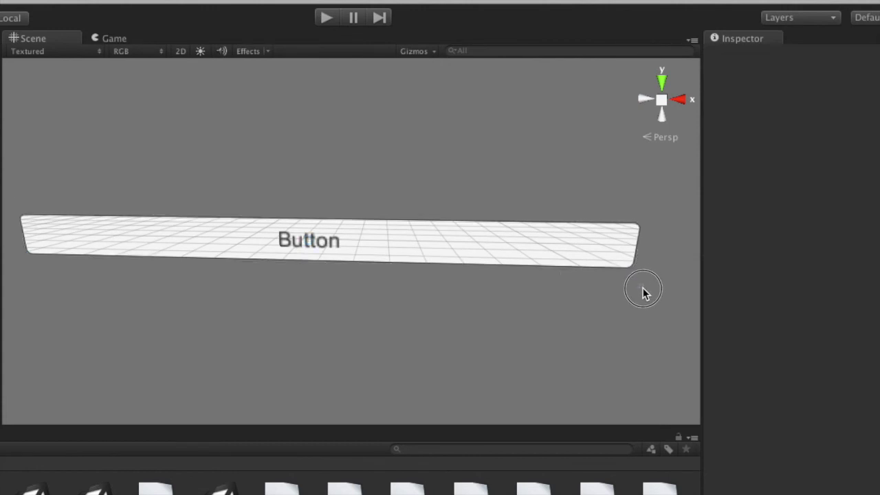
click(506, 220)
key(f)
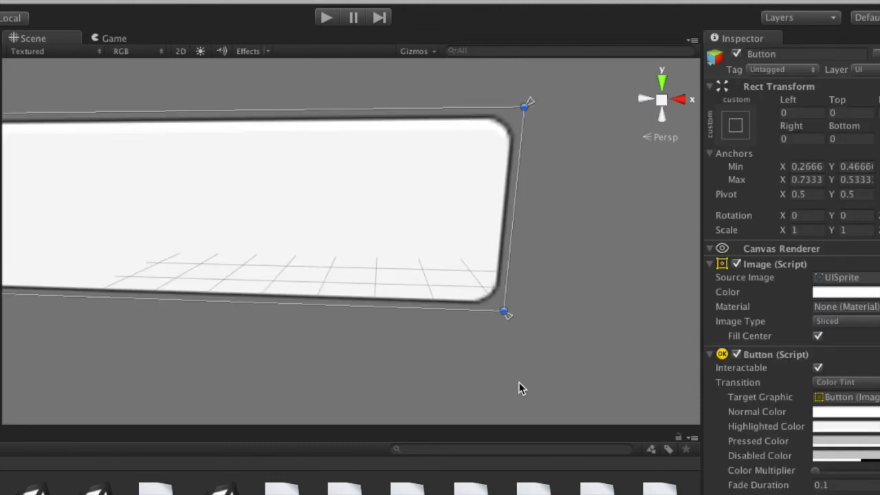
scroll(519, 388, down, 5)
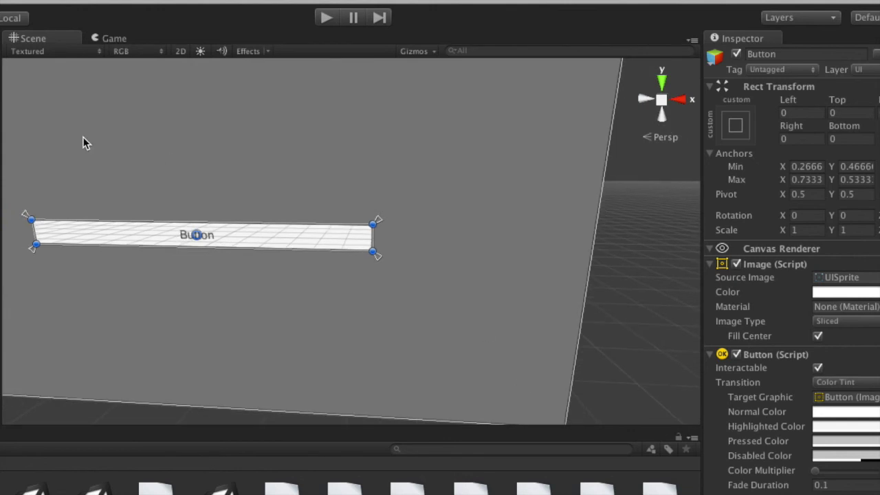
- Orbit the Scene view to face the Button, then check it in the Game view
key(q)
alt+drag(153, 227, 226, 202)
click(121, 38)
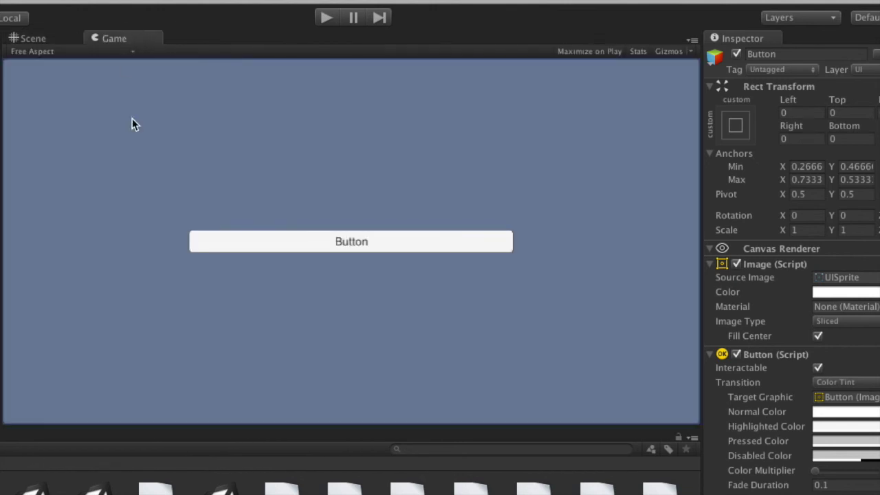
- Preview the Game view at HVGA Portrait (320x480), then at HVGA Landscape (480x320)
click(65, 51)
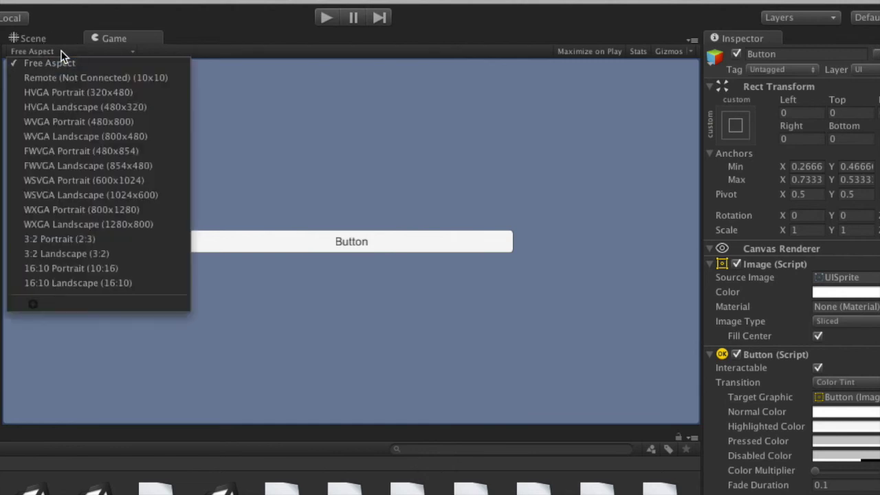
click(62, 91)
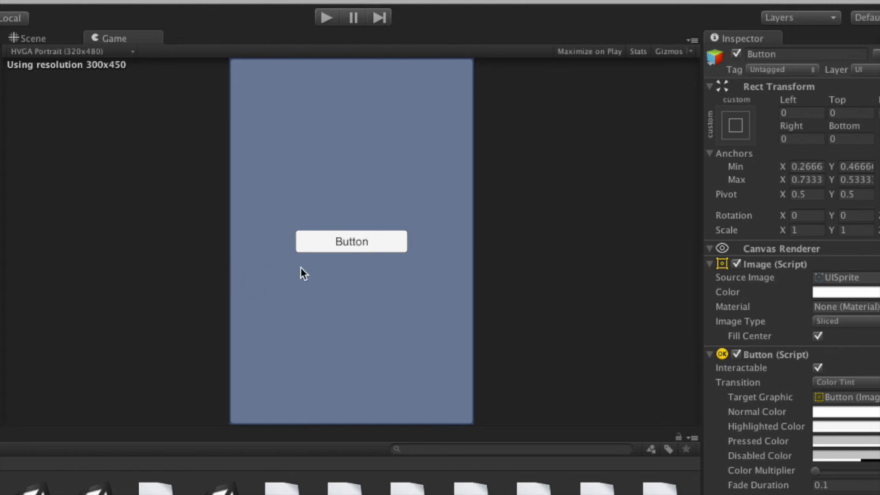
click(66, 52)
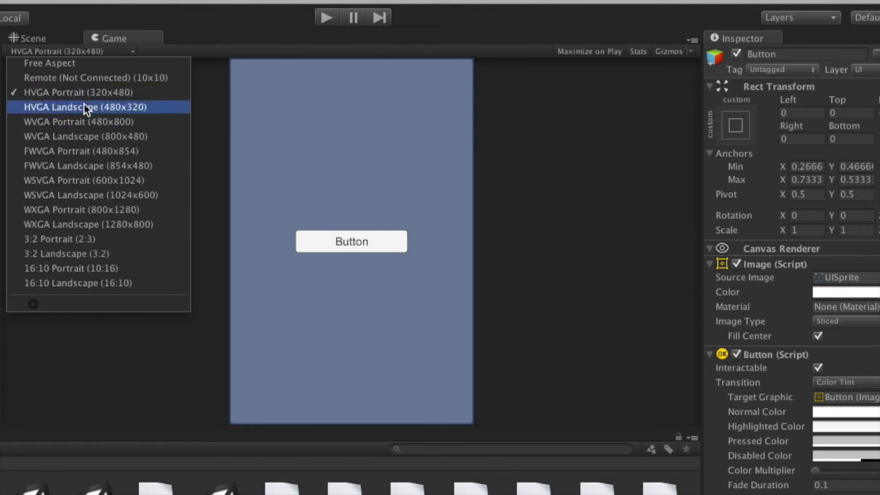
click(86, 108)
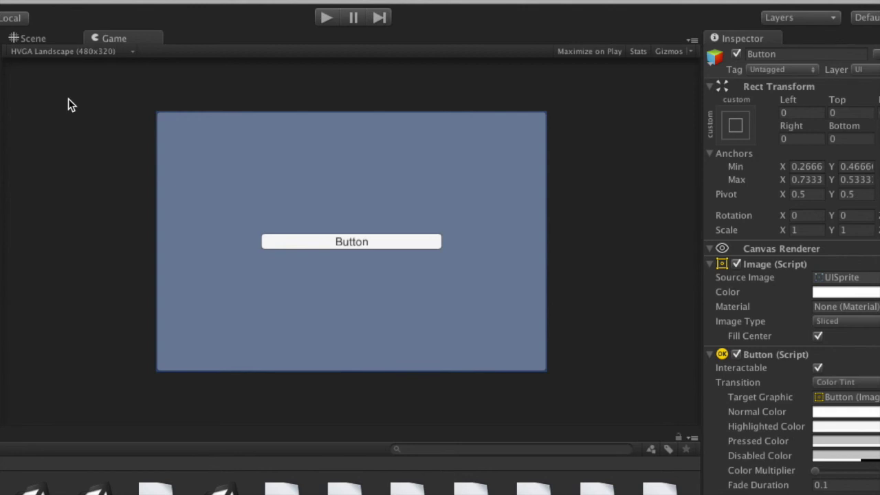
- Return to the Scene view showing the corner-anchored Button on the canvas
click(33, 38)
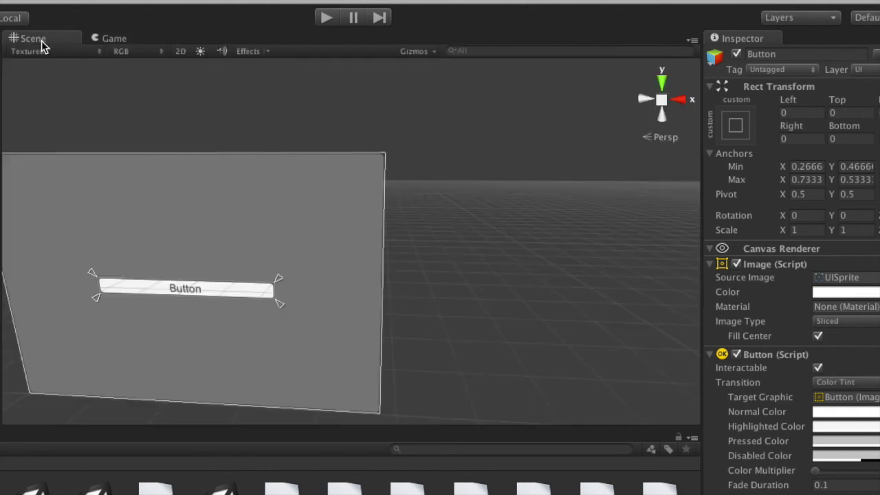